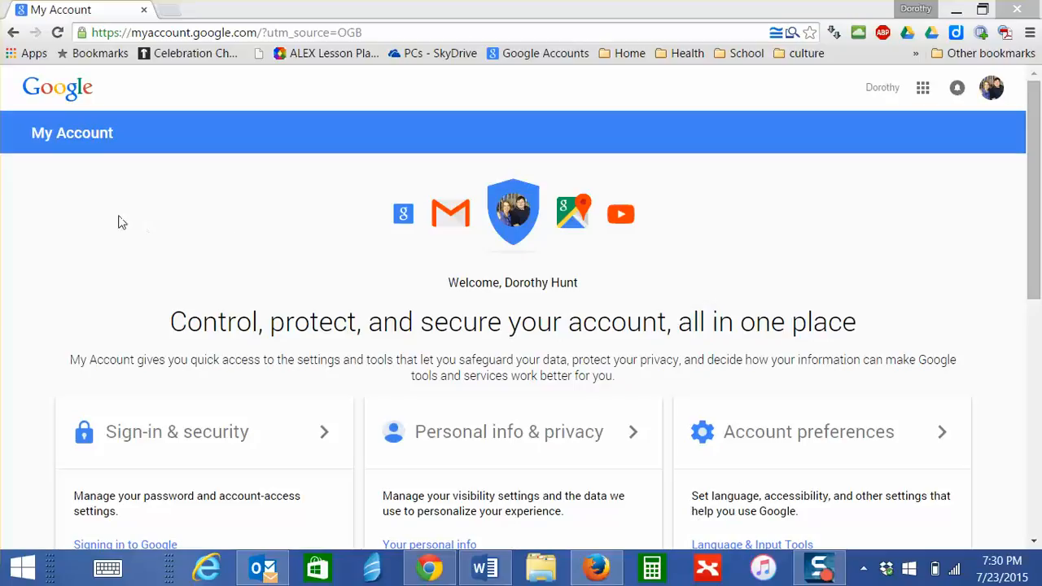
# Go to Google Drive from the browser's apps page and create a blank Google Docs document
pyautogui.click(12, 57)
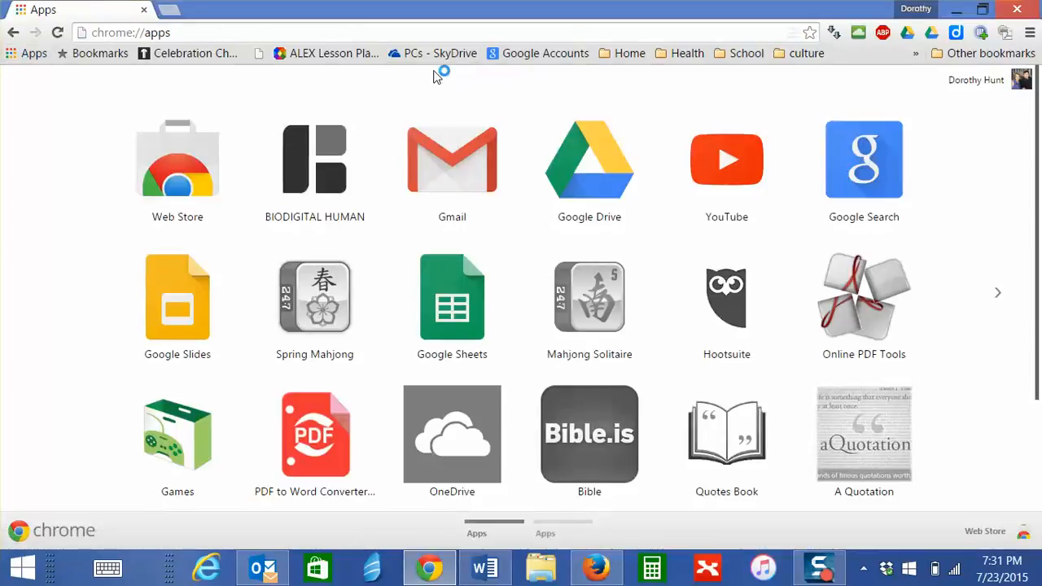
pyautogui.click(594, 182)
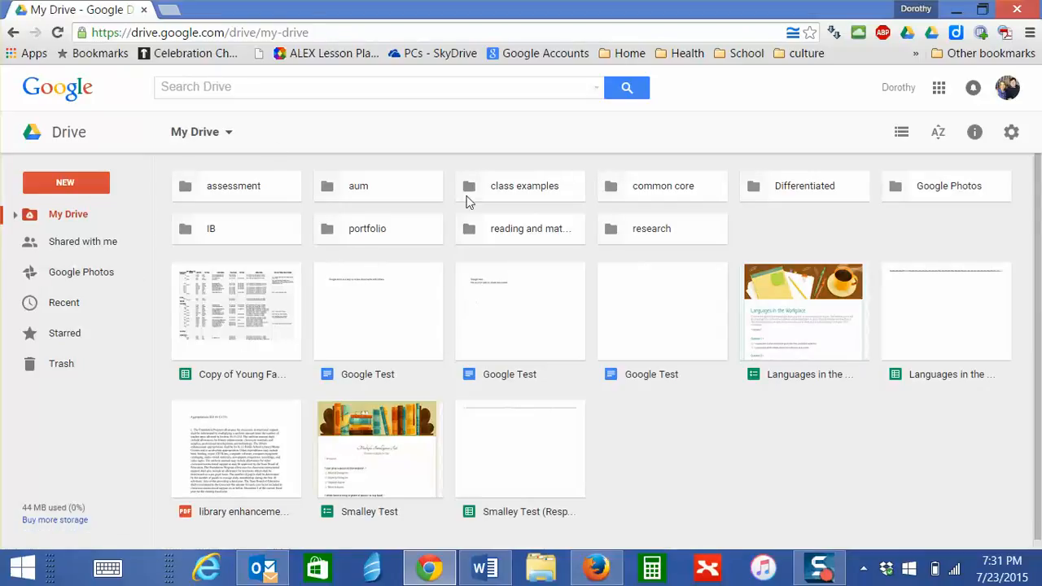
pyautogui.click(98, 188)
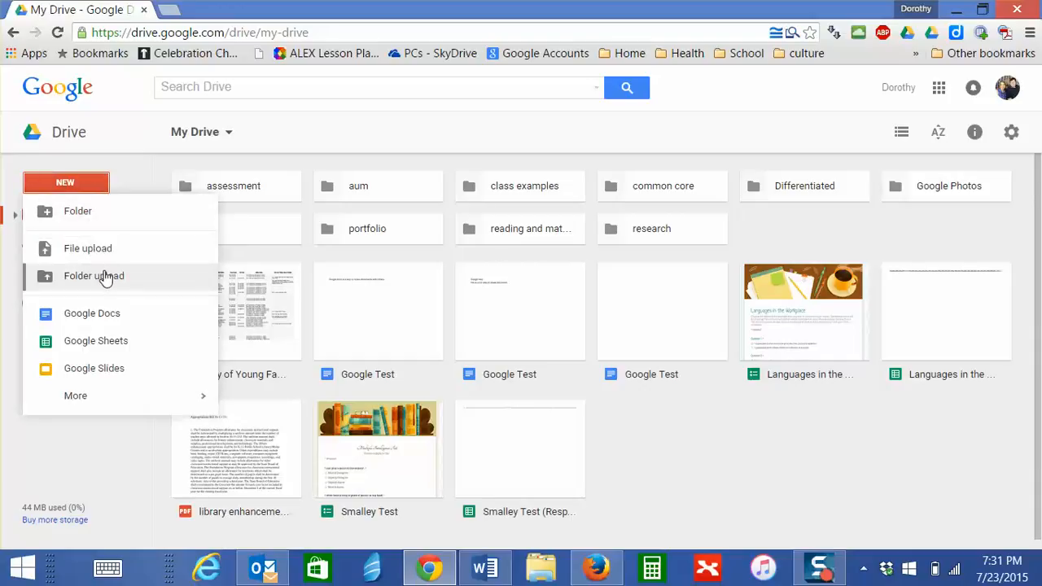
pyautogui.click(107, 316)
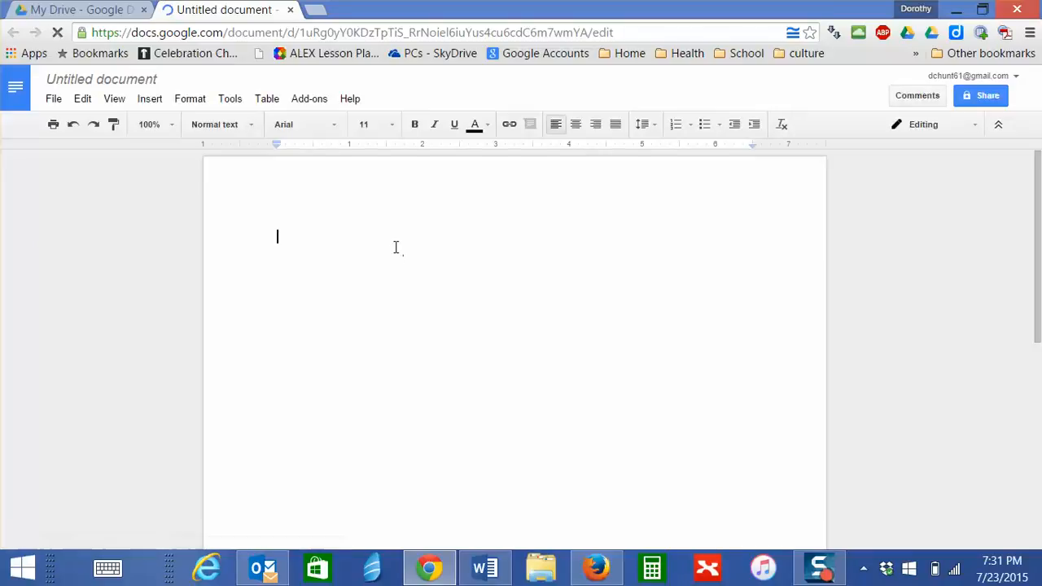
# Rename the untitled document as "Google Test"
pyautogui.click(141, 80)
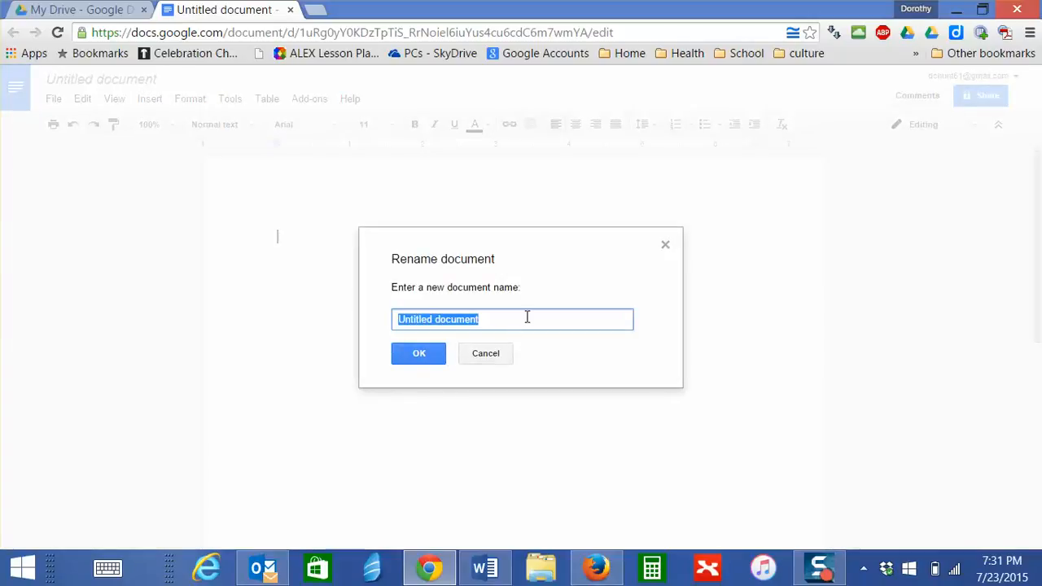
pyautogui.write('G')
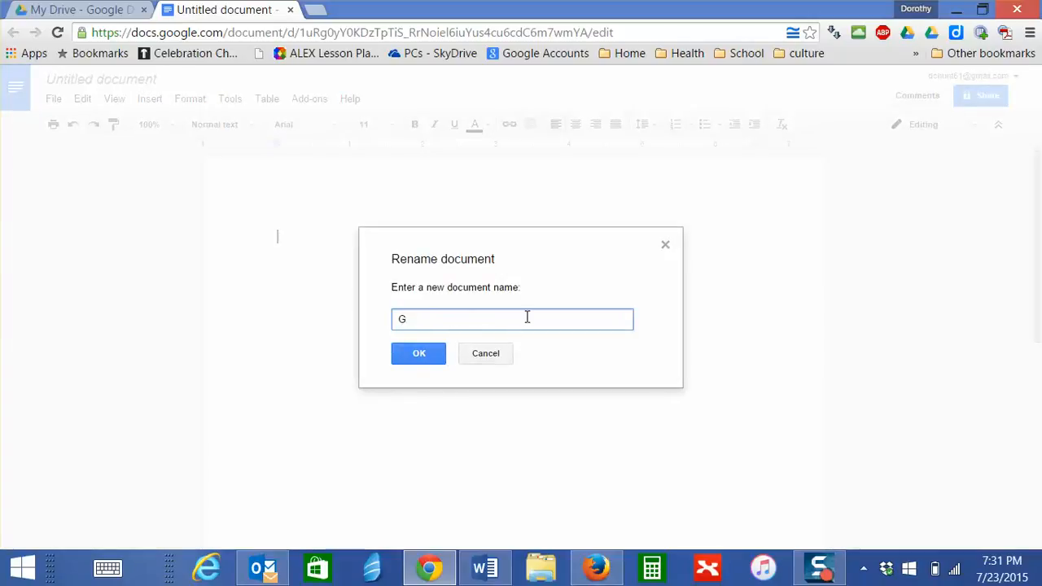
pyautogui.write('oogle Test')
pyautogui.click(418, 353)
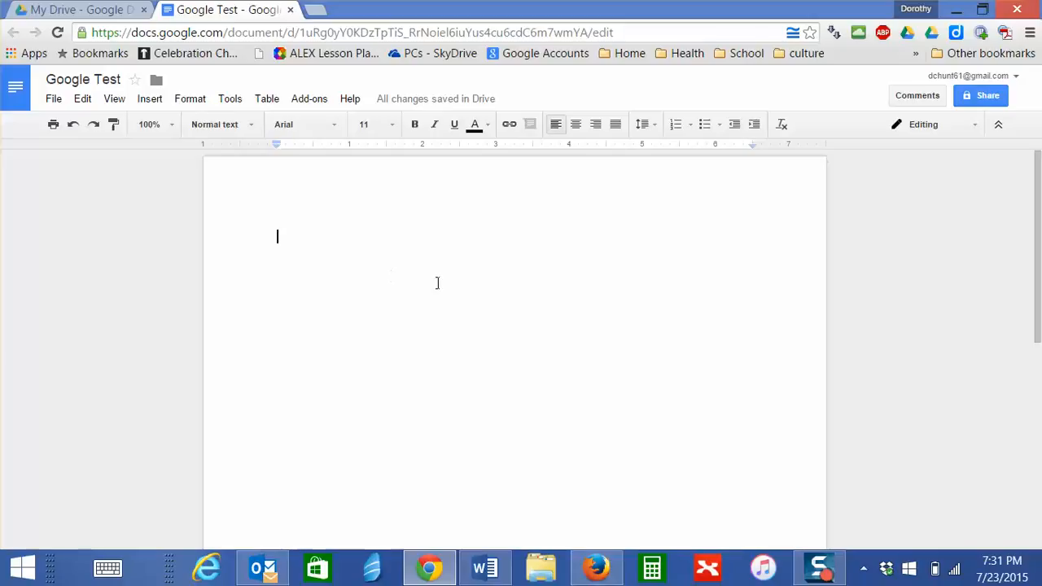
# Write the sentence "Google docs is a great way to share documents." in the document body
pyautogui.moveTo(415, 104)
pyautogui.write('Goo')
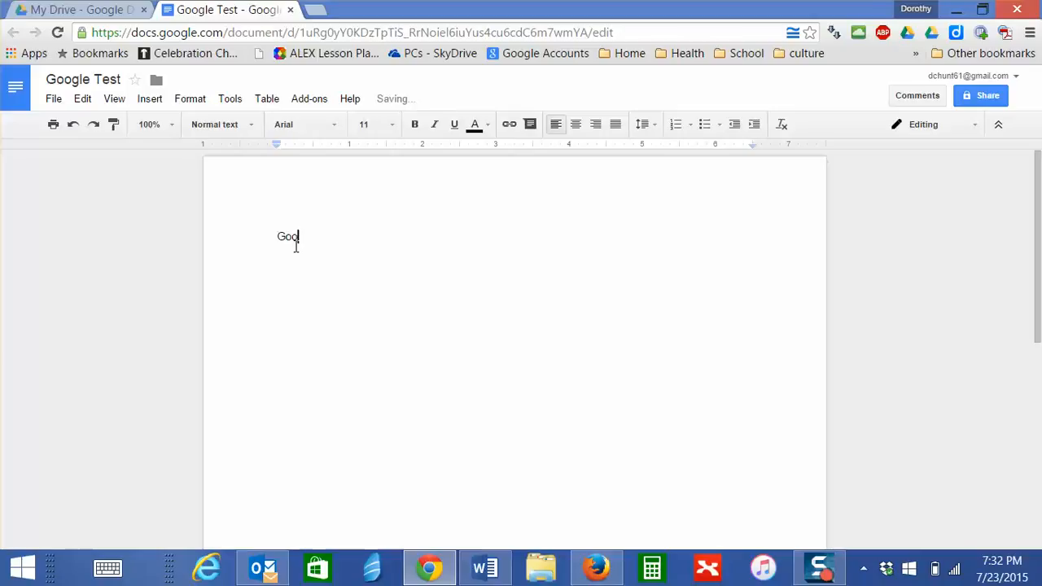
pyautogui.write('gle docs is a great way to share')
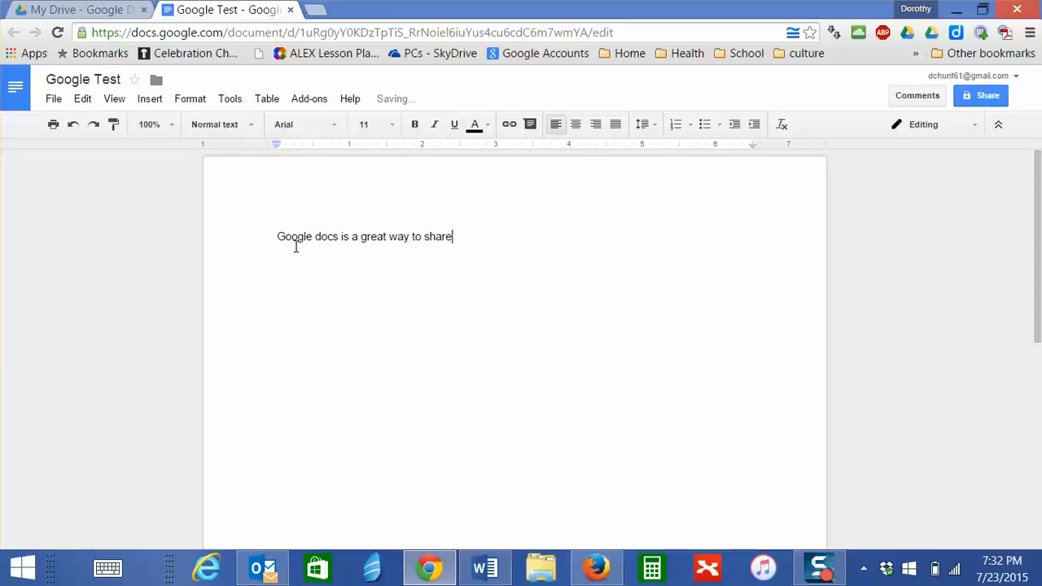
pyautogui.press('BackSpace')
pyautogui.press('BackSpace')
pyautogui.press('BackSpace')
pyautogui.write('hare docum')
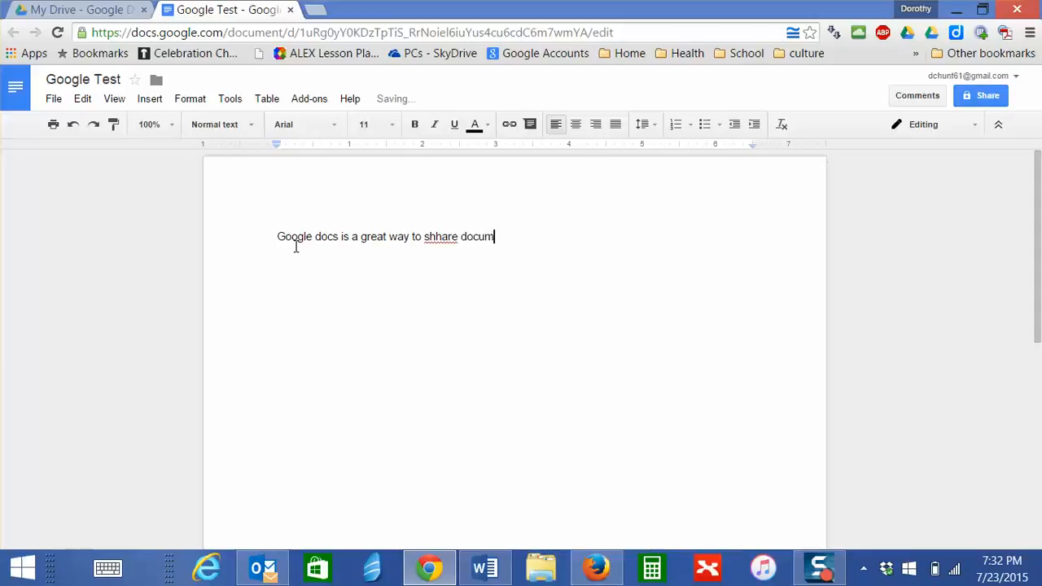
pyautogui.write('ents.')
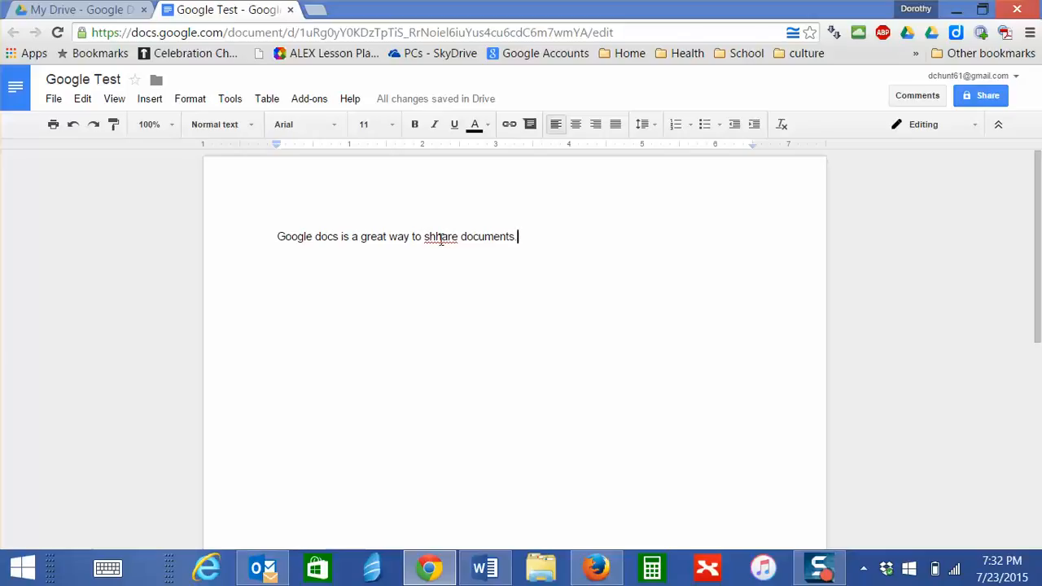
# Correct the misspelled word before "documents" to the suggested spelling "share"
pyautogui.rightClick(438, 239)
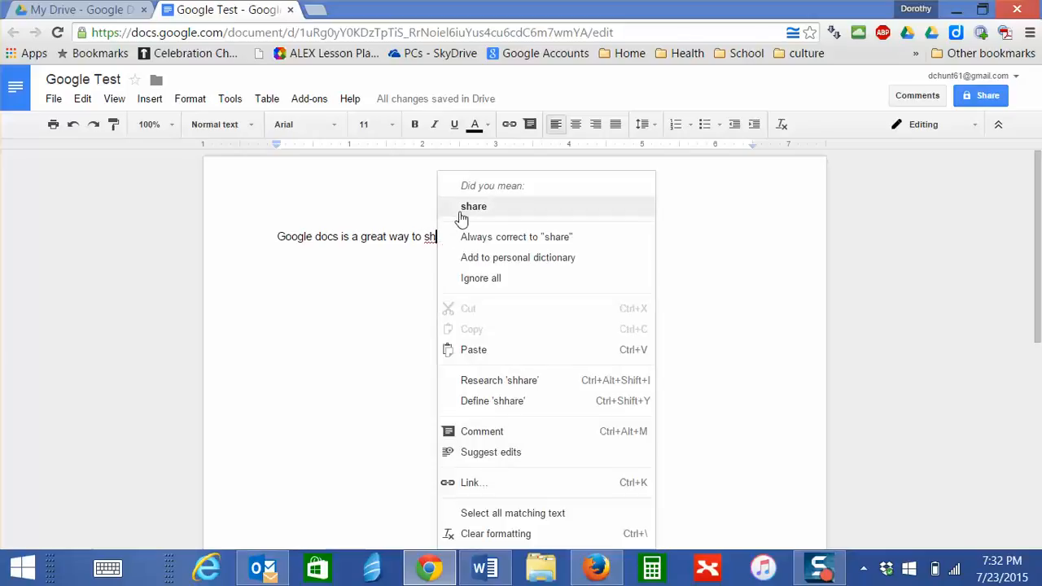
pyautogui.click(466, 210)
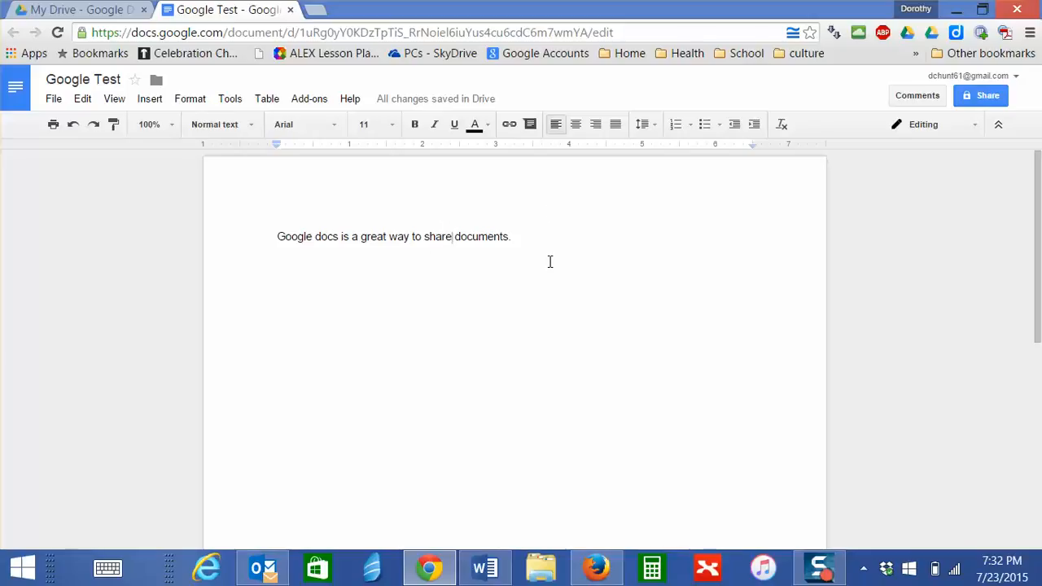
pyautogui.click(513, 237)
# Start sharing the Google Test document and add the recipient's school e-mail address from the suggested contacts
pyautogui.click(981, 96)
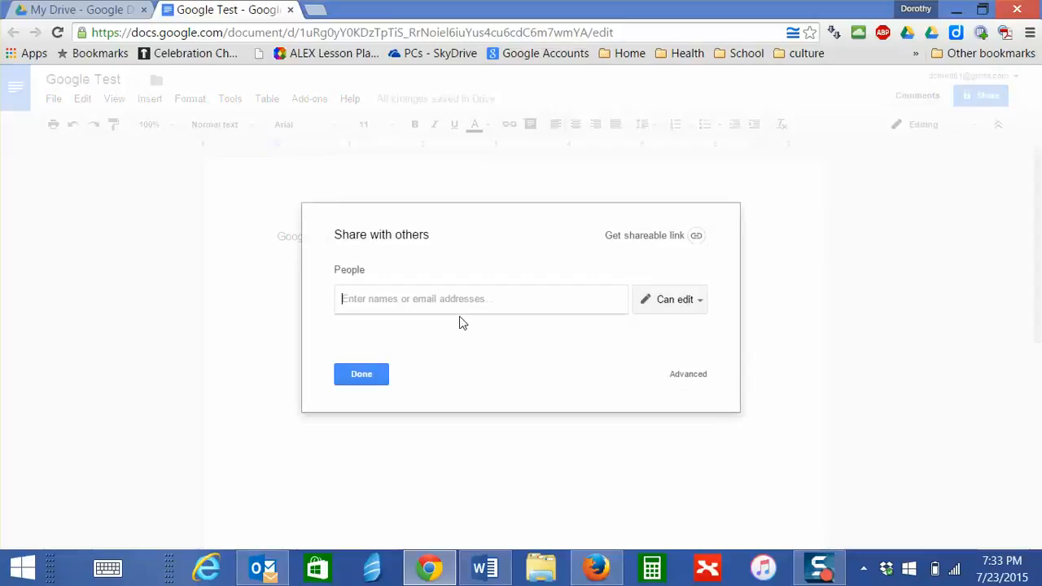
pyautogui.write('do')
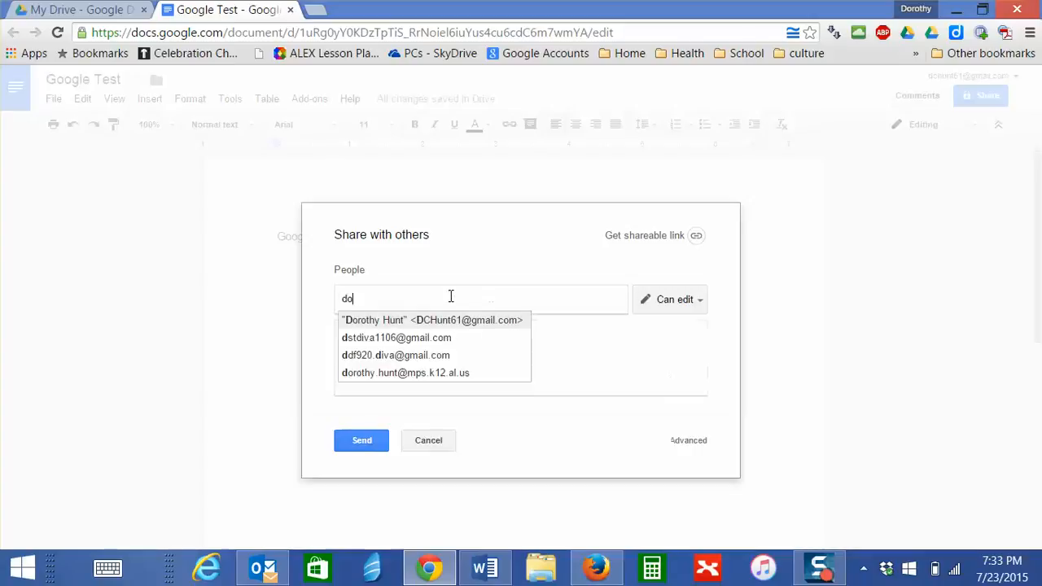
pyautogui.write('rothy')
pyautogui.press('BackSpace')
pyautogui.press('BackSpace')
pyautogui.press('BackSpace')
pyautogui.press('BackSpace')
pyautogui.press('BackSpace')
pyautogui.write('e')
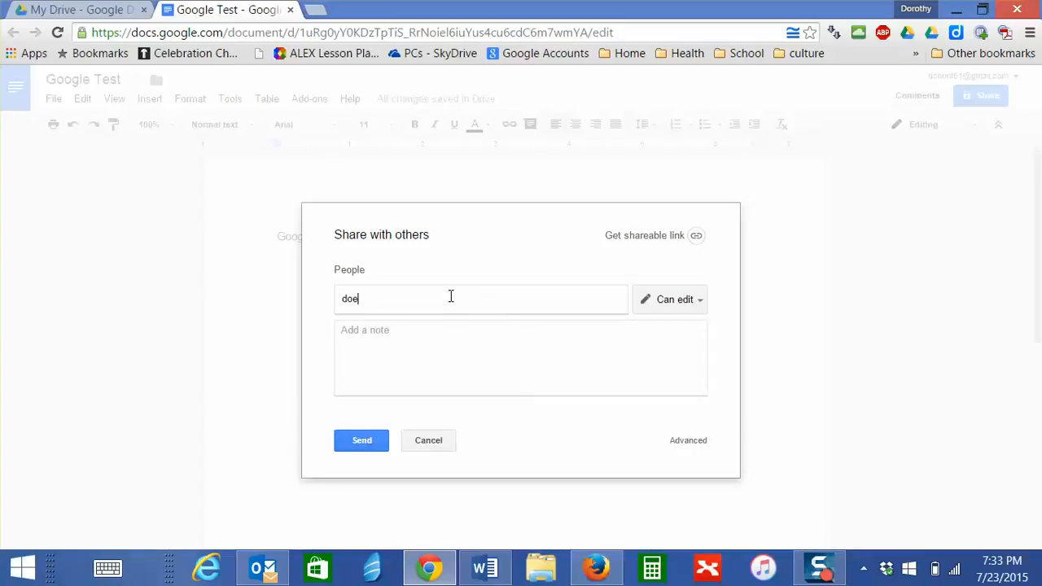
pyautogui.press('BackSpace')
pyautogui.write('r')
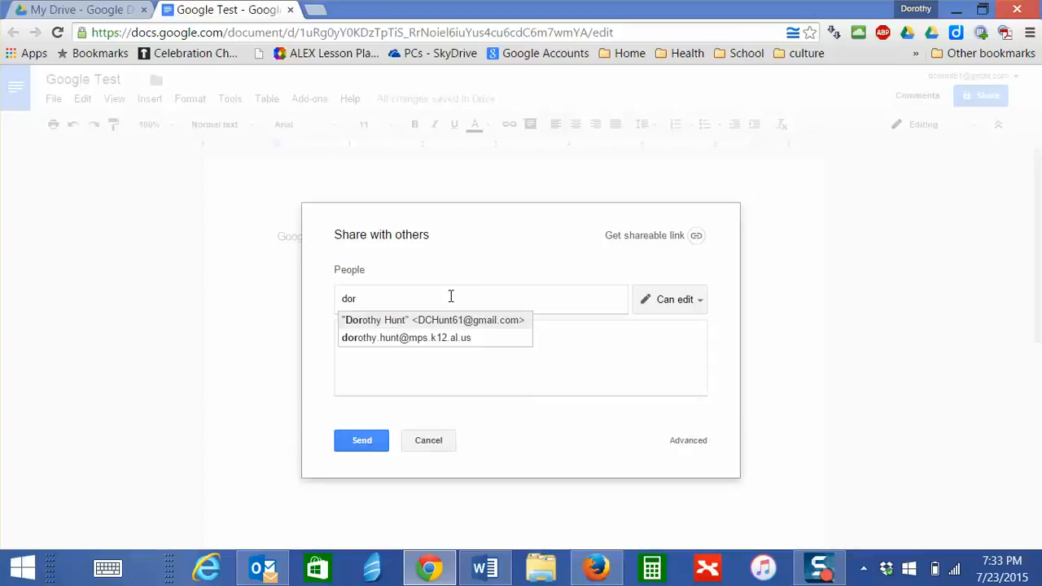
pyautogui.click(451, 337)
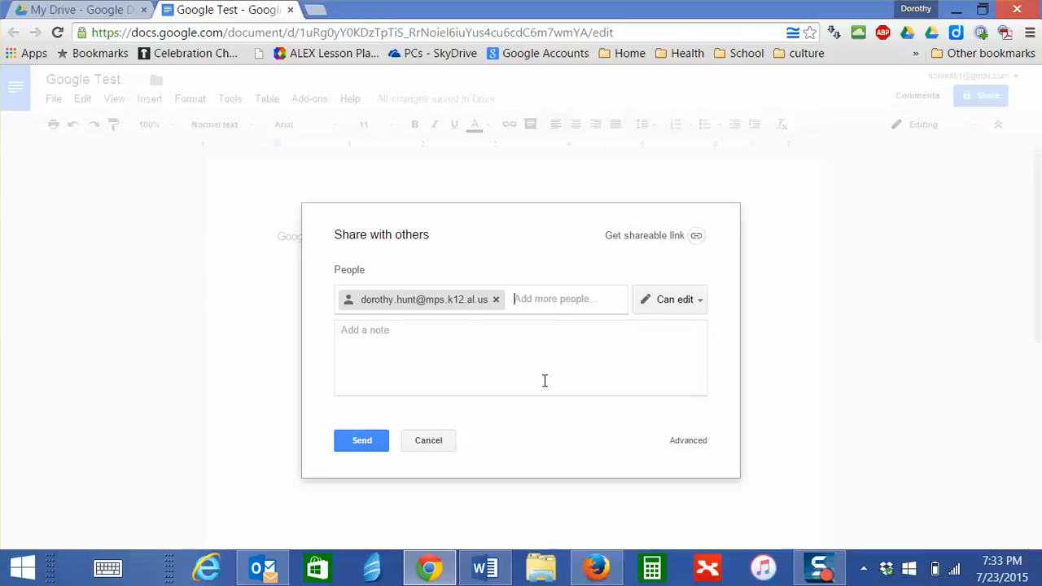
# Give the recipient the "Can edit" permission and send the sharing invitation without a note
pyautogui.click(459, 322)
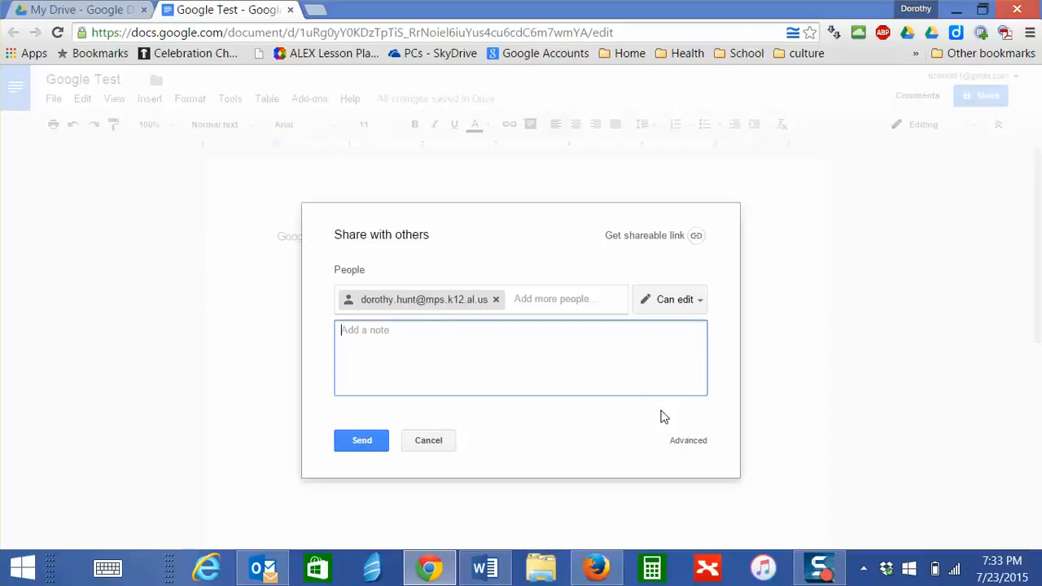
pyautogui.click(693, 301)
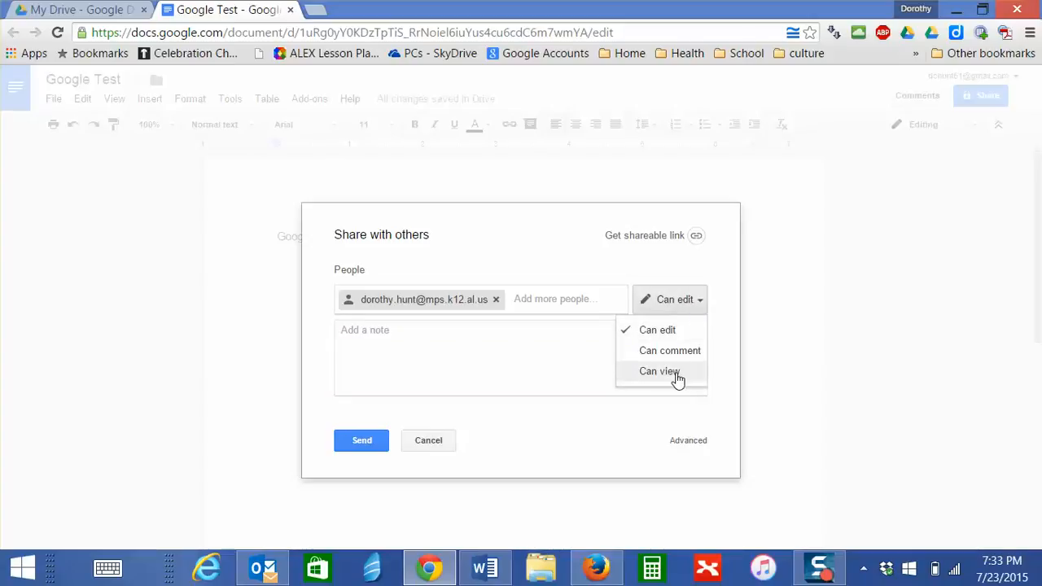
pyautogui.click(666, 331)
pyautogui.click(367, 444)
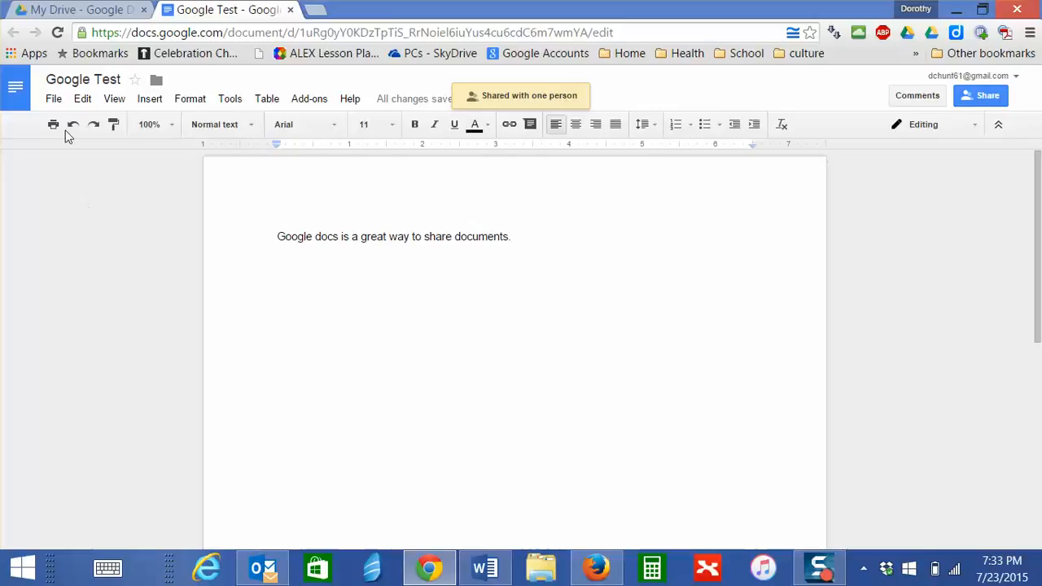
# Upload the Word file "librarian directory new" from the computer's "meeting 7-22-15" folder and open it as a document
pyautogui.click(53, 98)
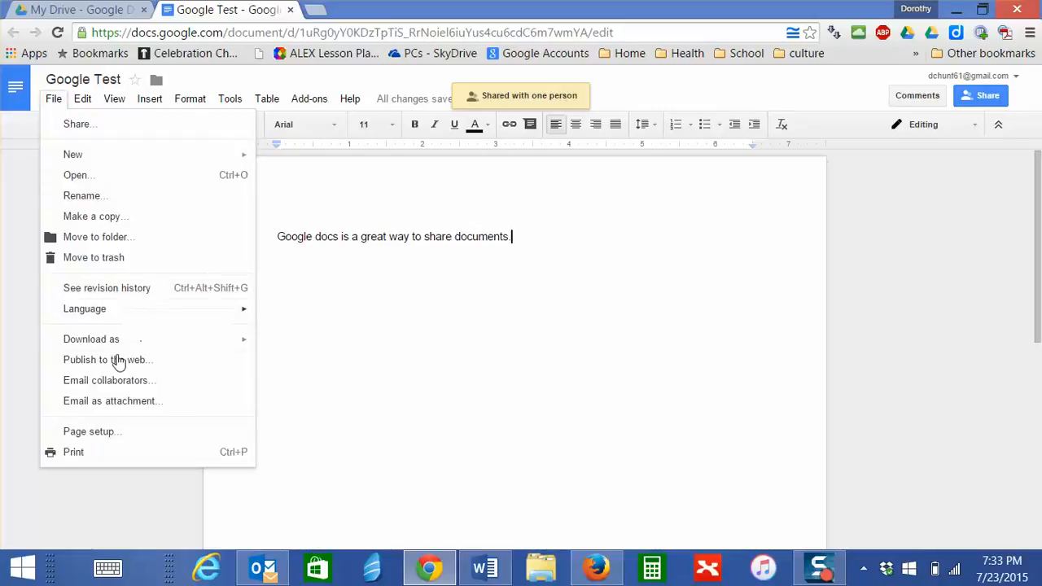
pyautogui.click(95, 176)
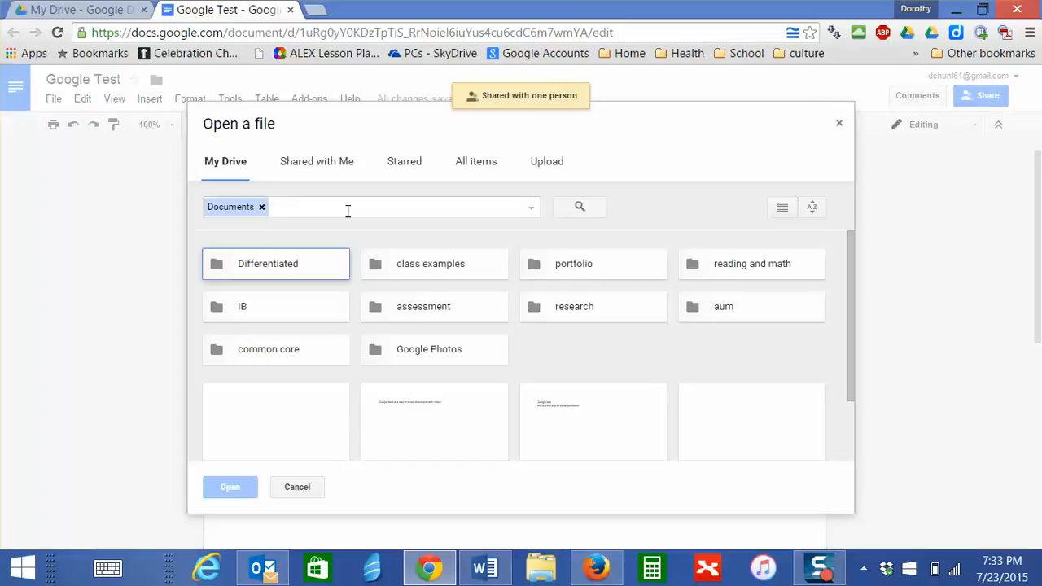
pyautogui.click(545, 166)
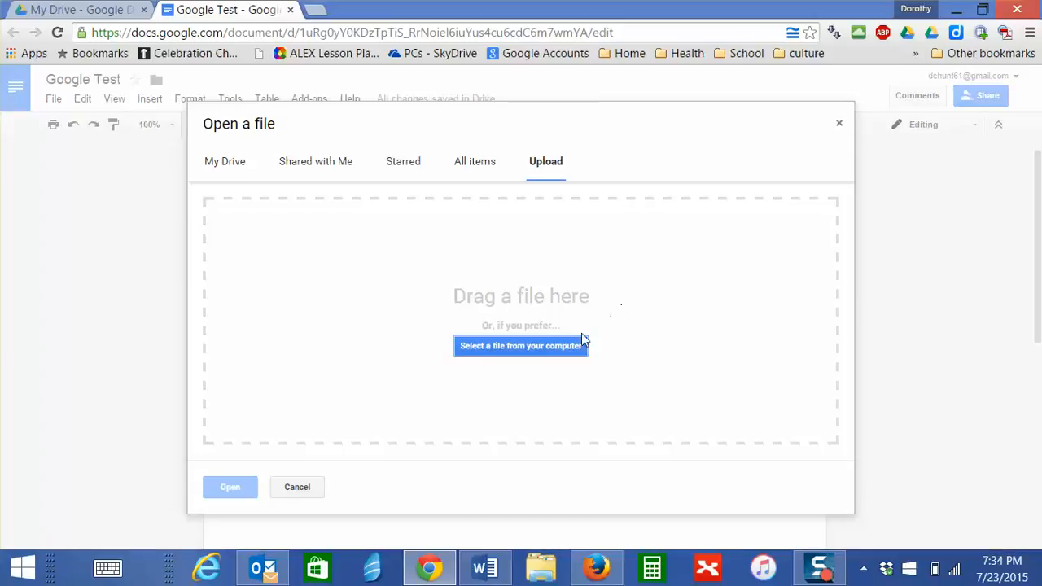
pyautogui.click(533, 346)
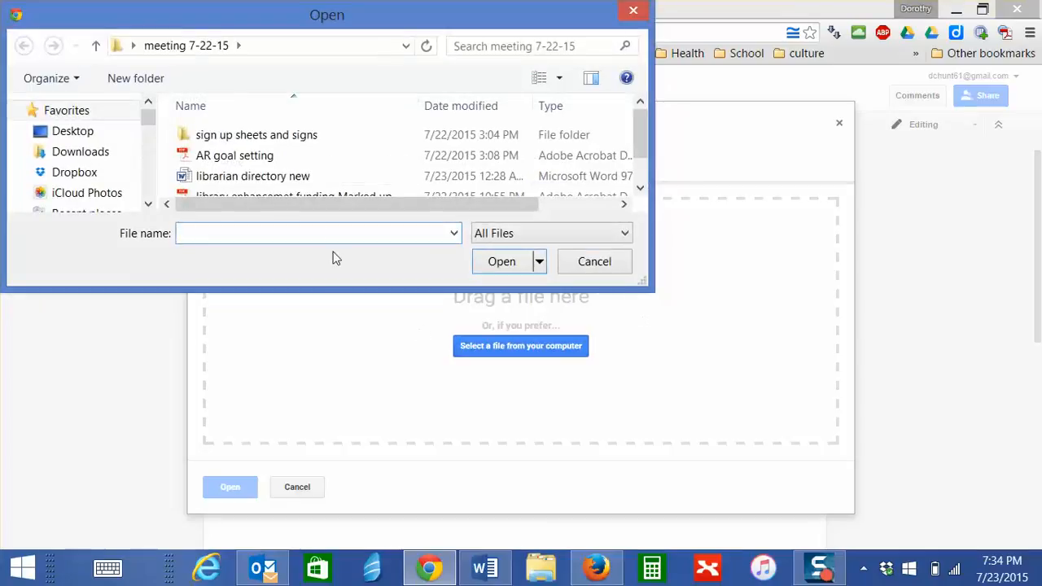
pyautogui.click(273, 178)
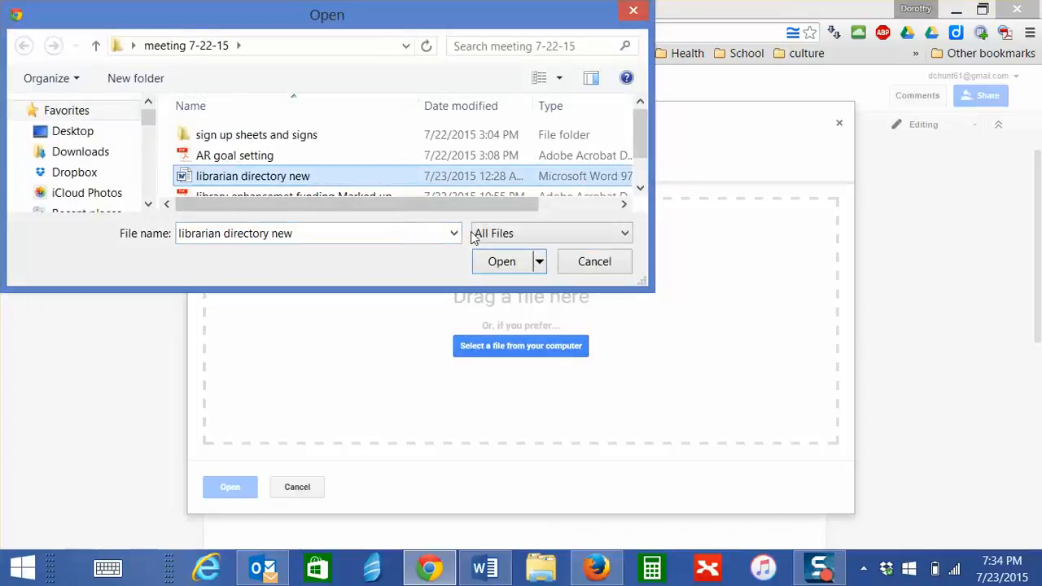
pyautogui.click(498, 260)
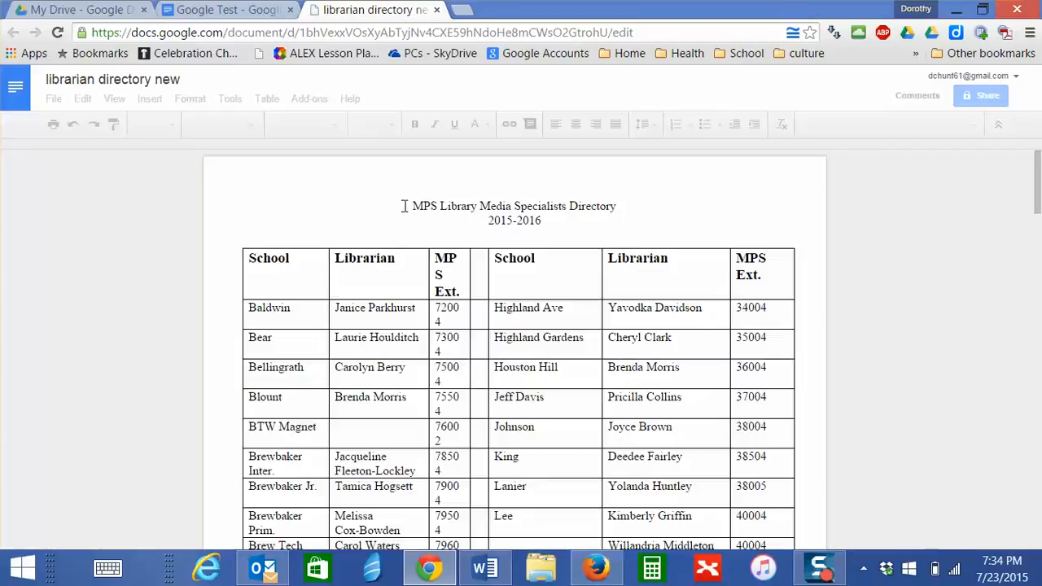
# Attach the comment "Should" to "MPS Library" in the directory's header title, and resolve the comment
pyautogui.click(486, 181)
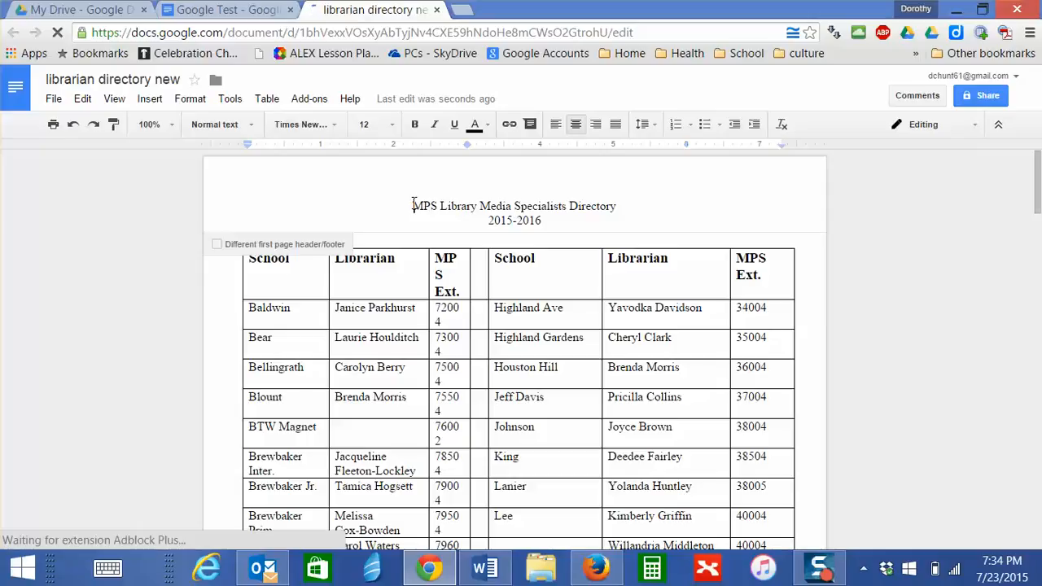
pyautogui.keyDown('shift'); pyautogui.click(475, 206); pyautogui.keyUp('shift')
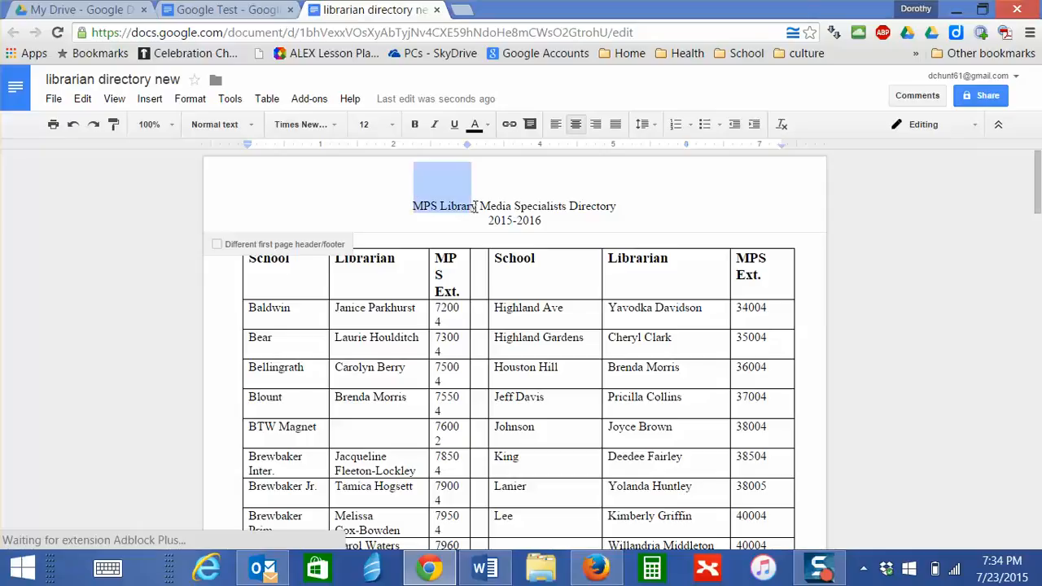
pyautogui.click(529, 124)
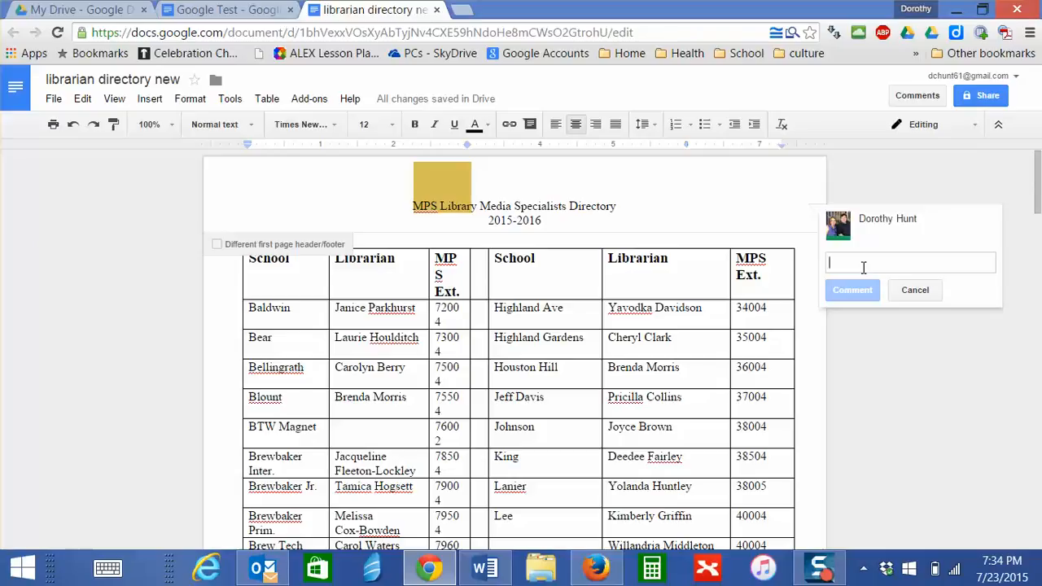
pyautogui.write('Should')
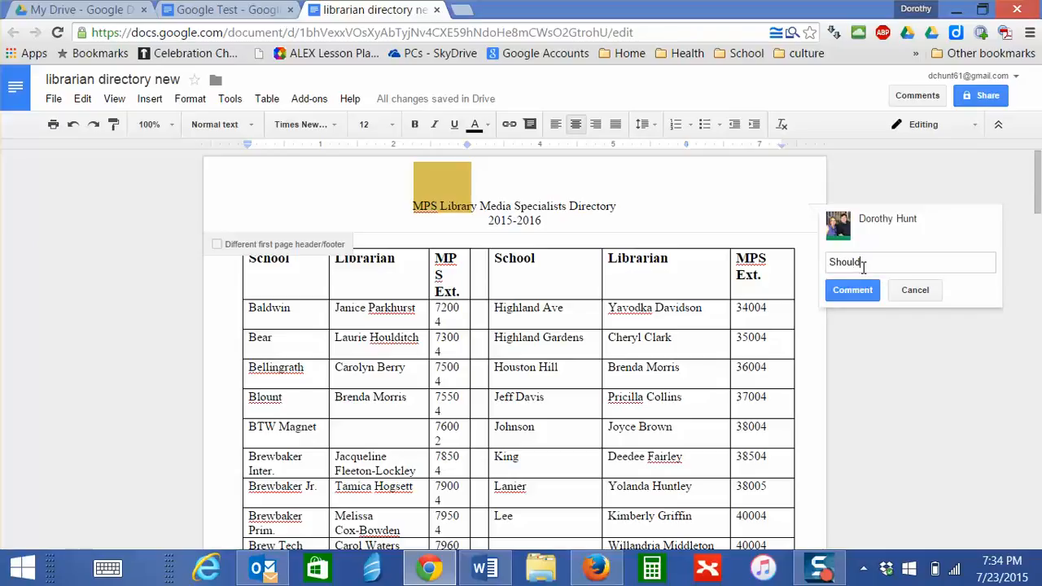
pyautogui.click(854, 291)
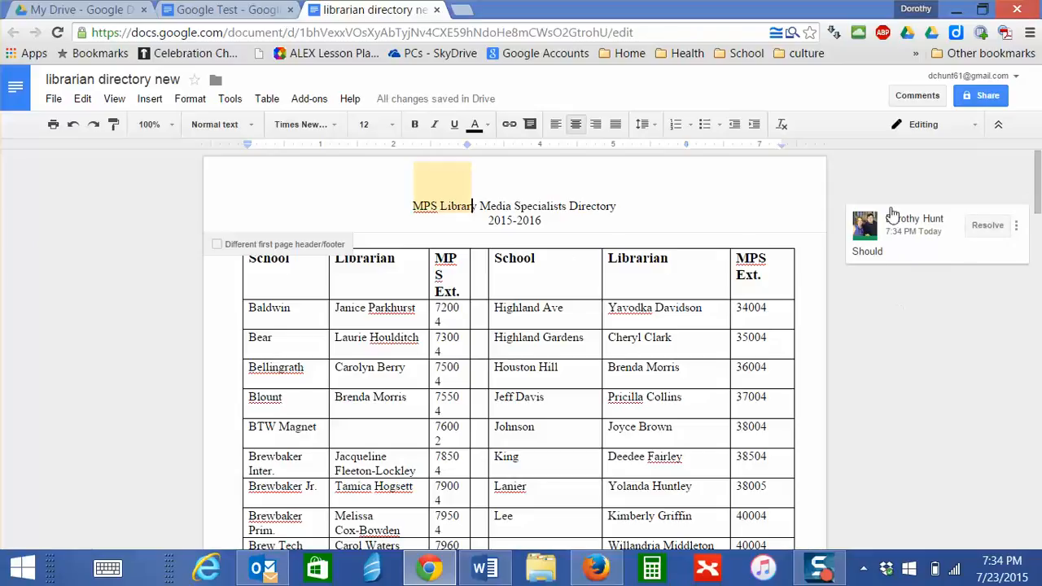
pyautogui.click(988, 226)
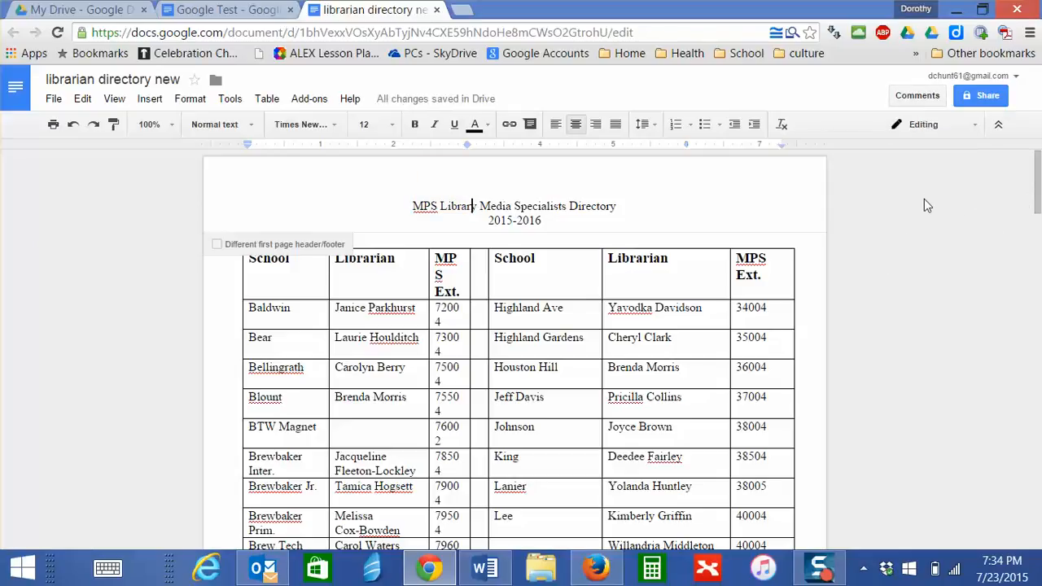
# View the sharing options of the librarian directory document and close them without adding anyone
pyautogui.click(985, 95)
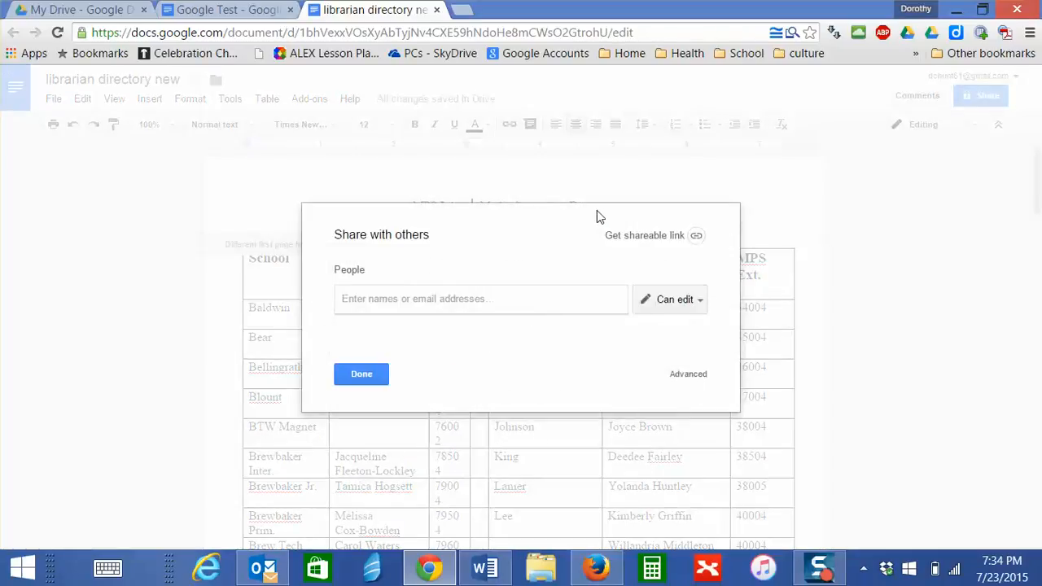
pyautogui.click(363, 373)
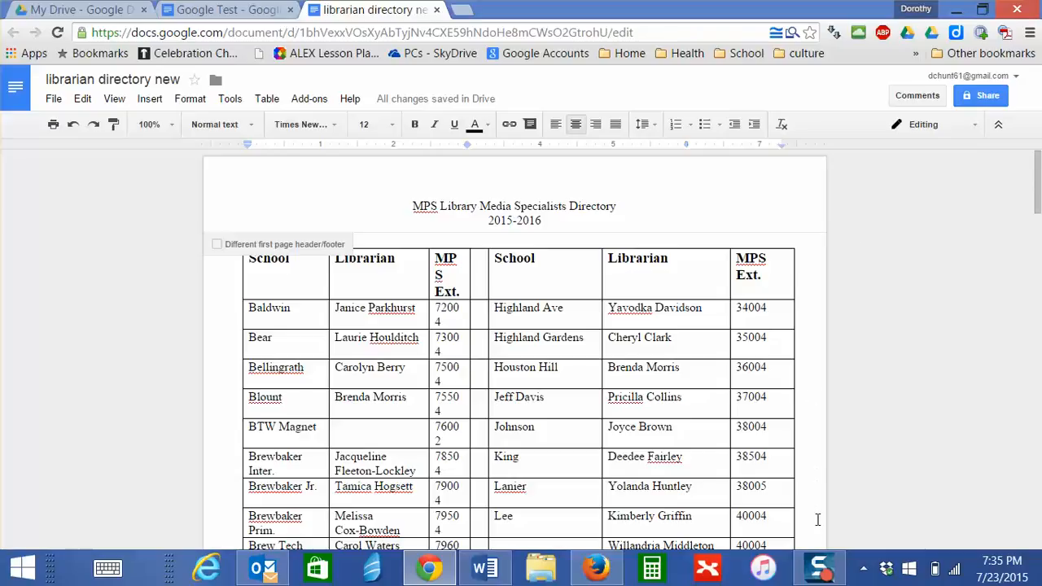
pyautogui.click(824, 572)
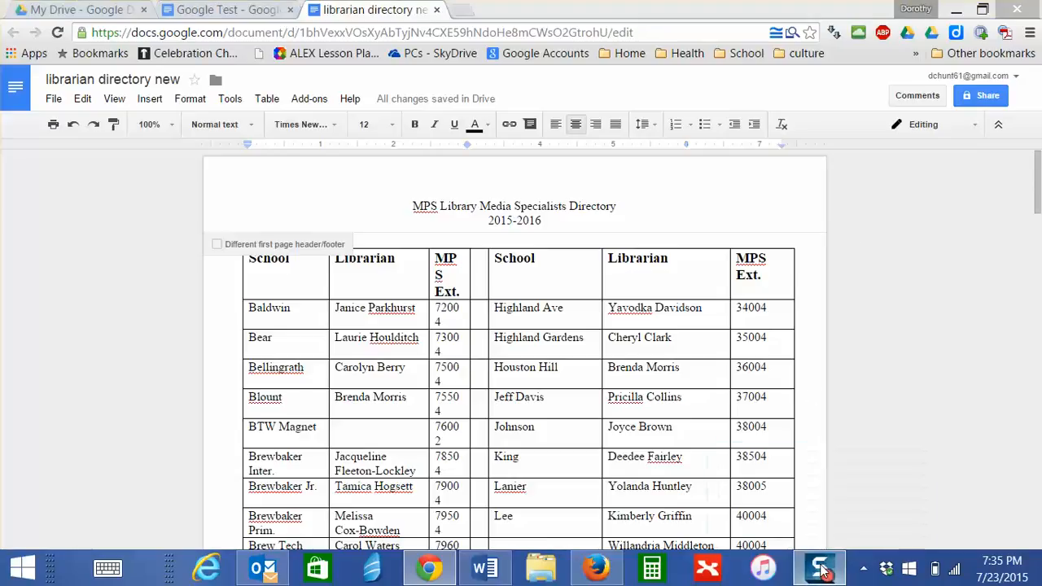